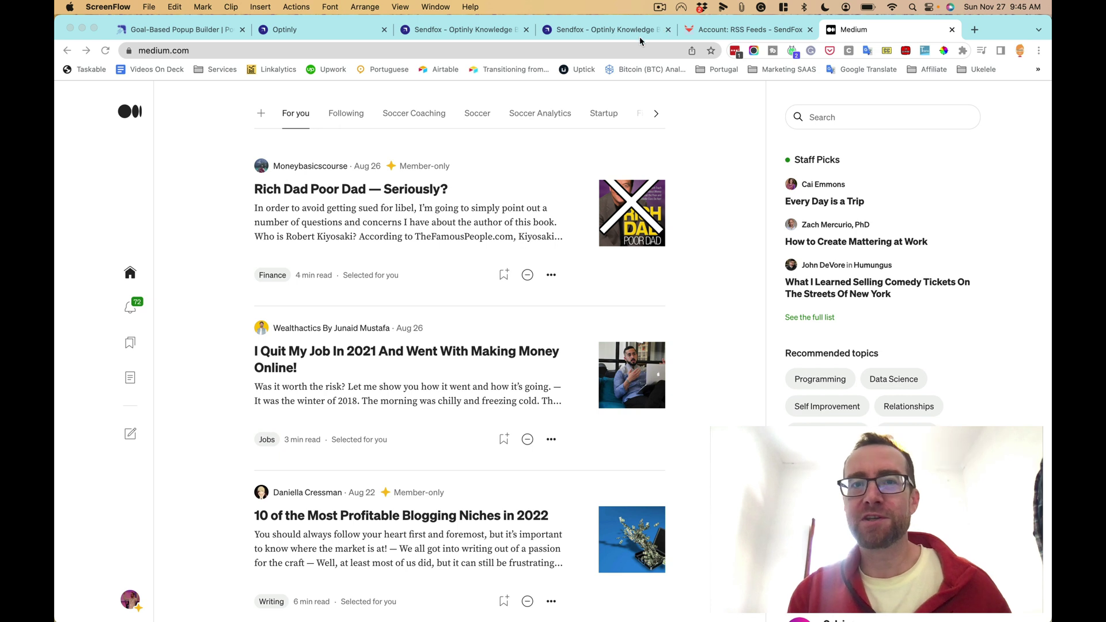
Step: Go to your own Medium author profile through the avatar's account menu
click(135, 603)
click(130, 602)
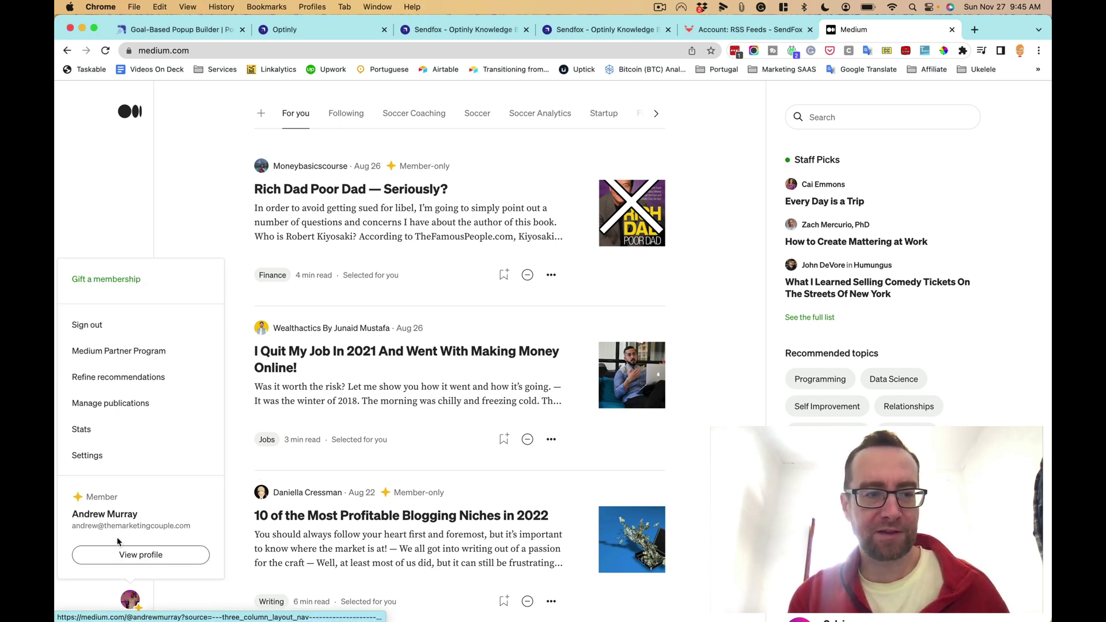
click(130, 554)
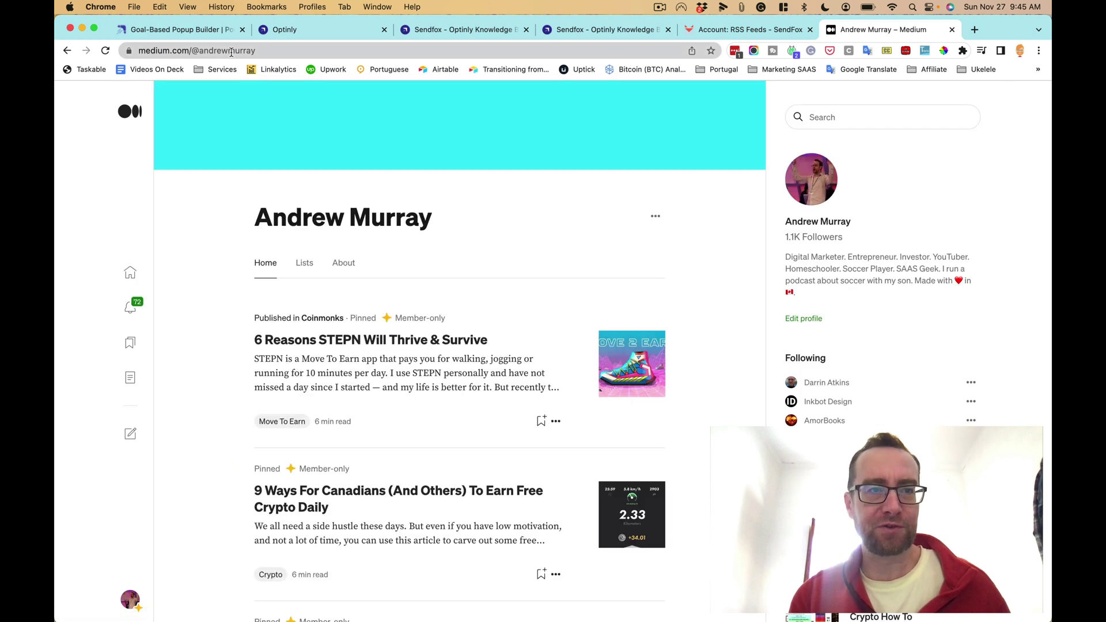
Step: Change the profile URL to its medium.com/feed/ RSS address and copy it
click(192, 50)
click(192, 50)
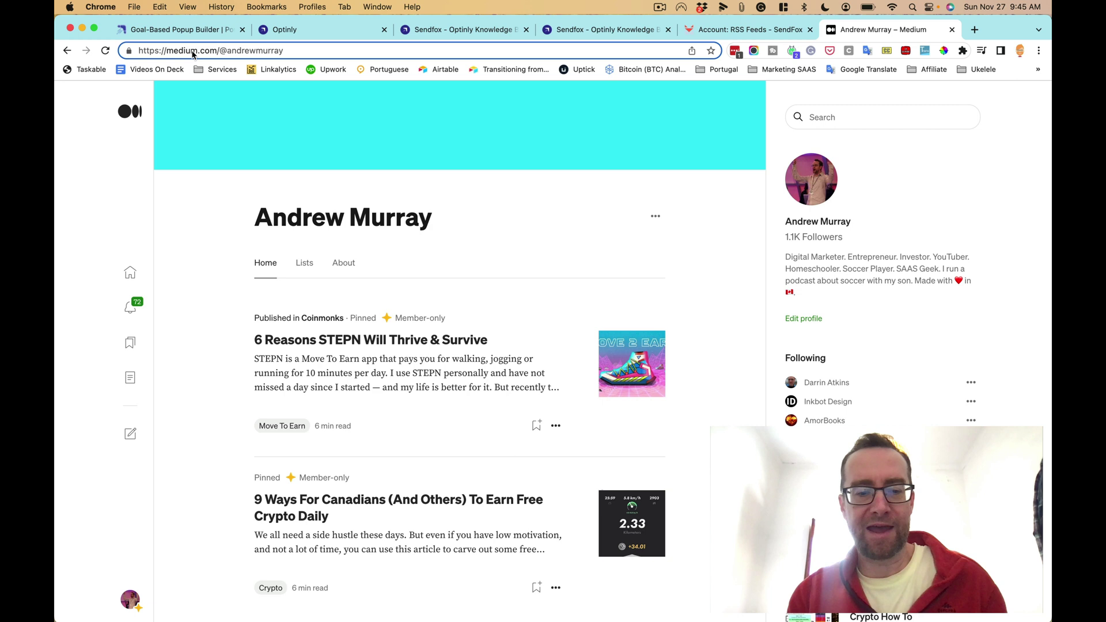
text(feed/)
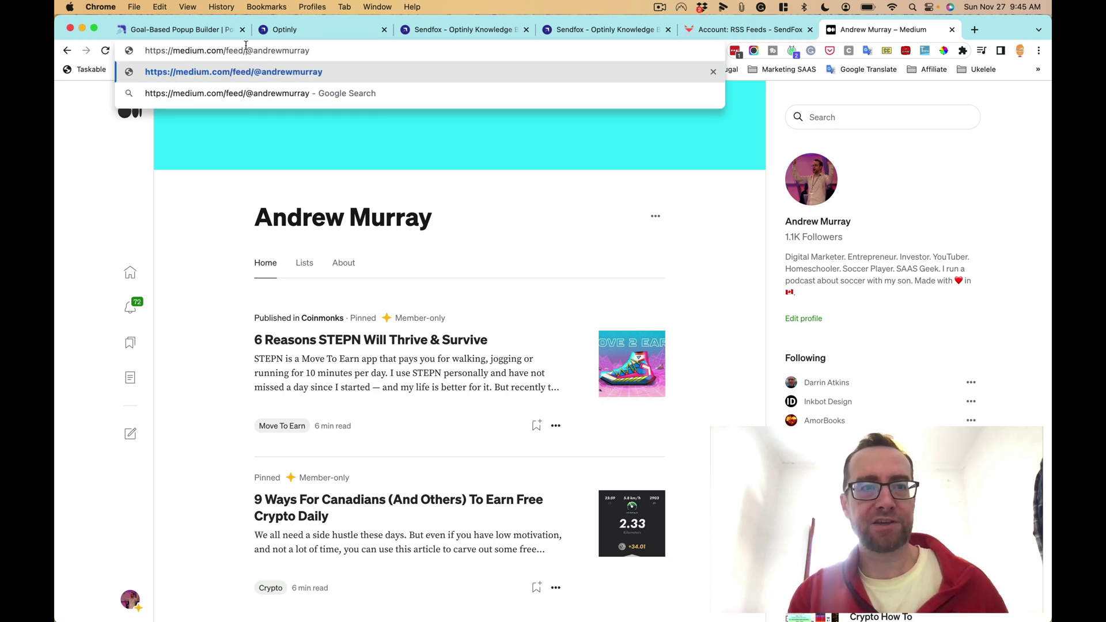
key(super+a)
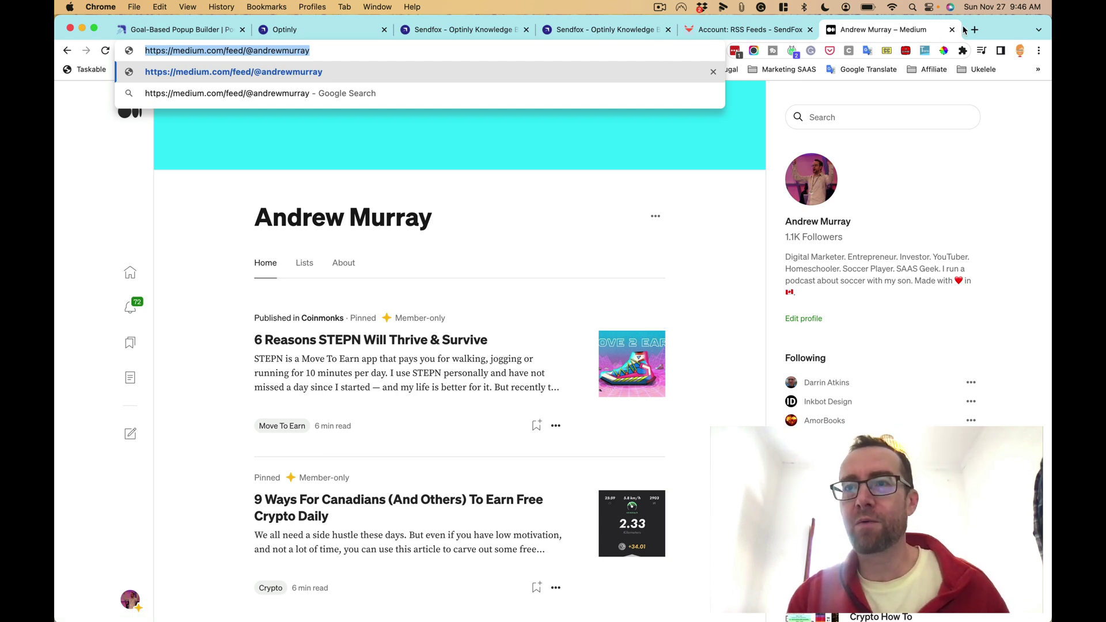
click(974, 30)
Step: Load the copied Medium feed URL to check it, then return to SendFox's RSS Feeds tab
key(super+v)
key(Return)
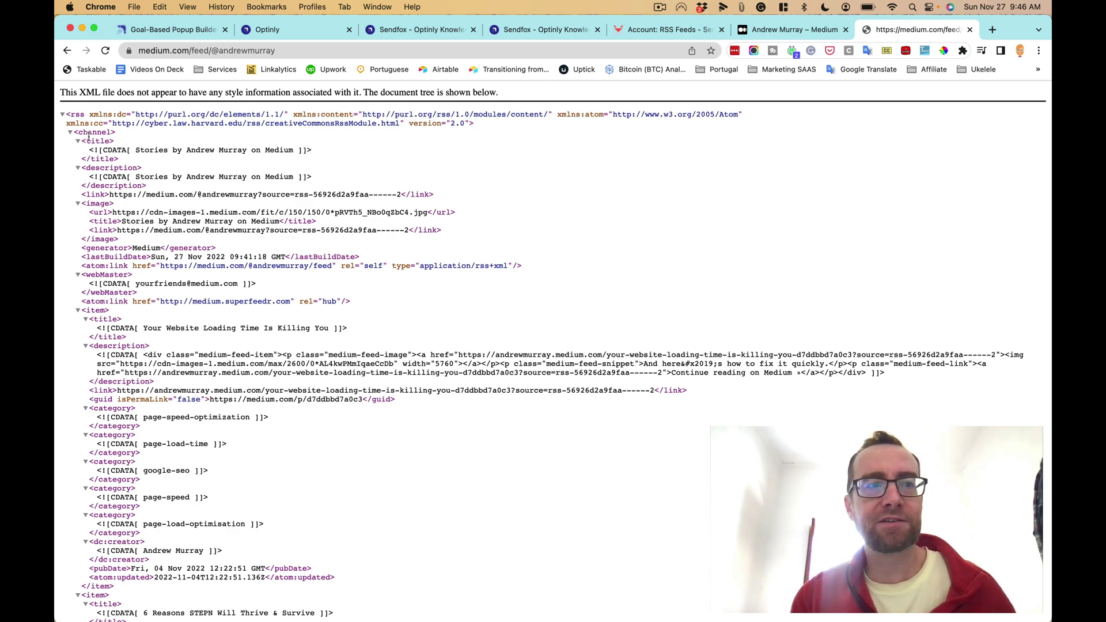
scroll(151, 258, down, 10)
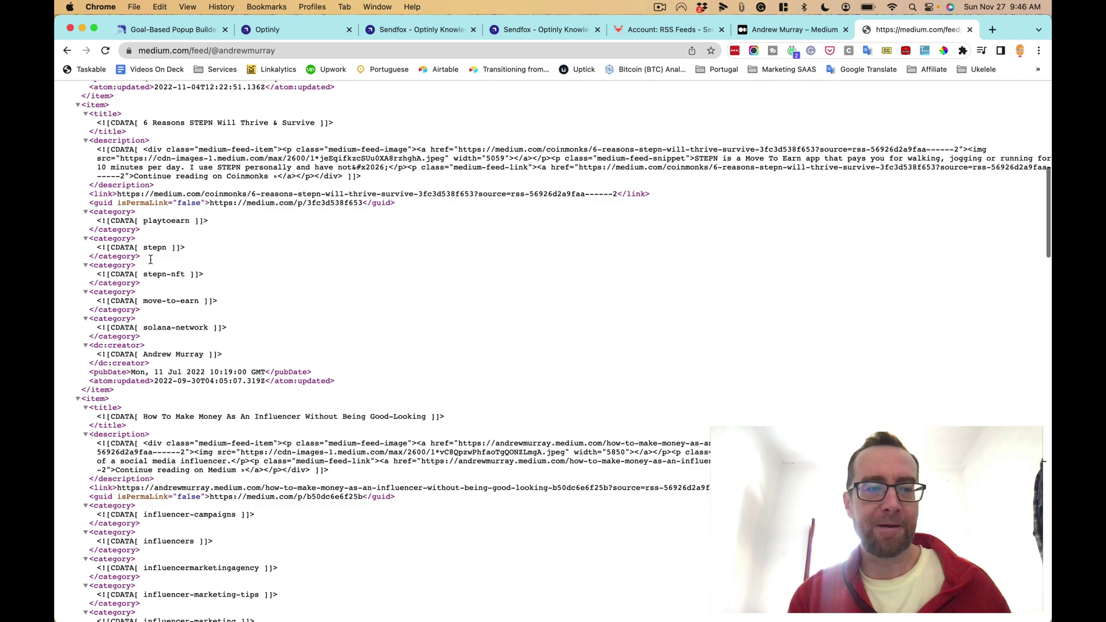
scroll(516, 101, up, 10)
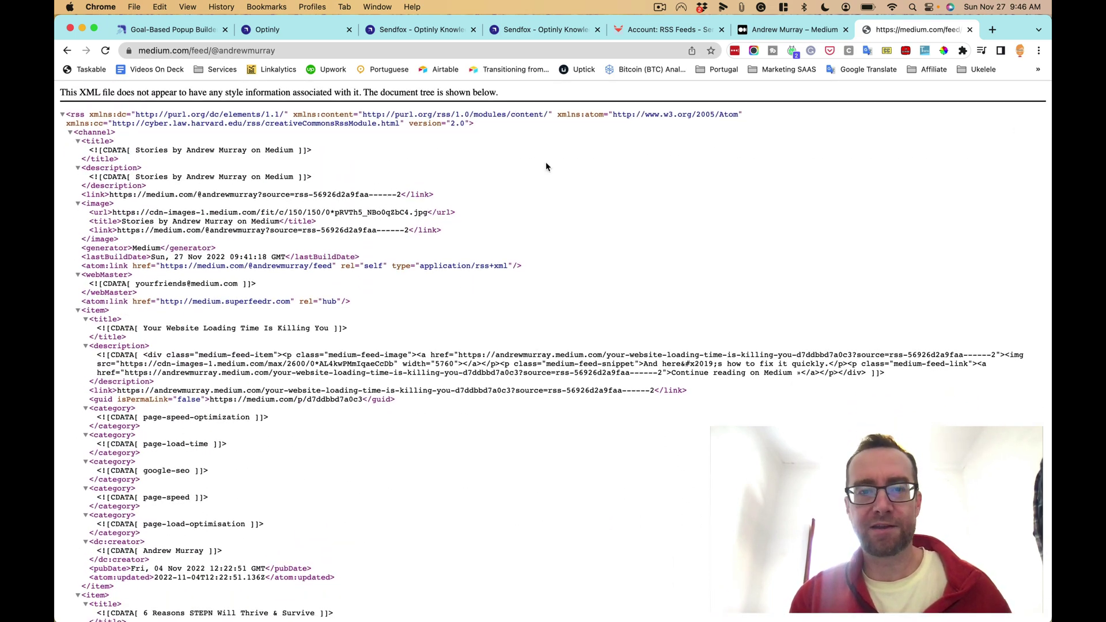
click(689, 32)
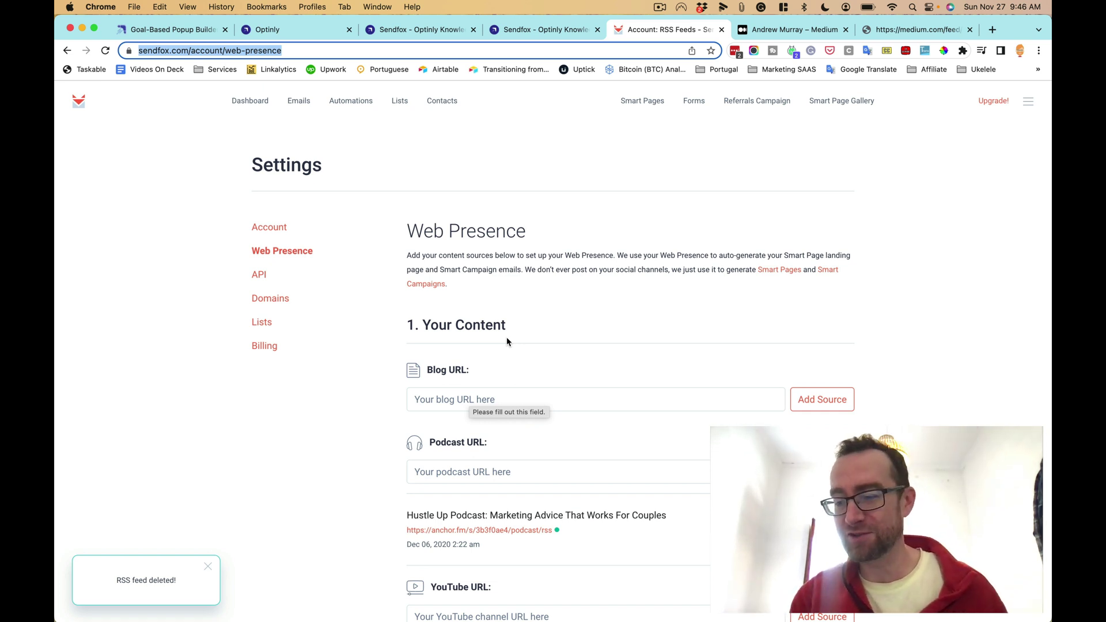
click(472, 395)
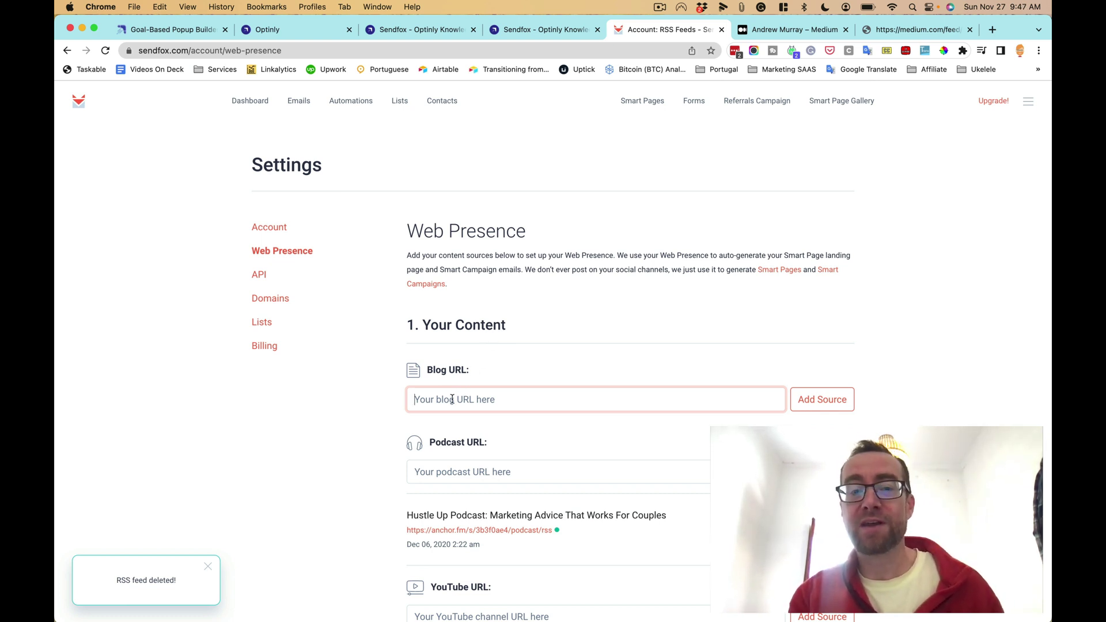
Step: Add the pasted Medium feed URL as the 'Stories by Andrew Murray on Medium' blog source
key(super+v)
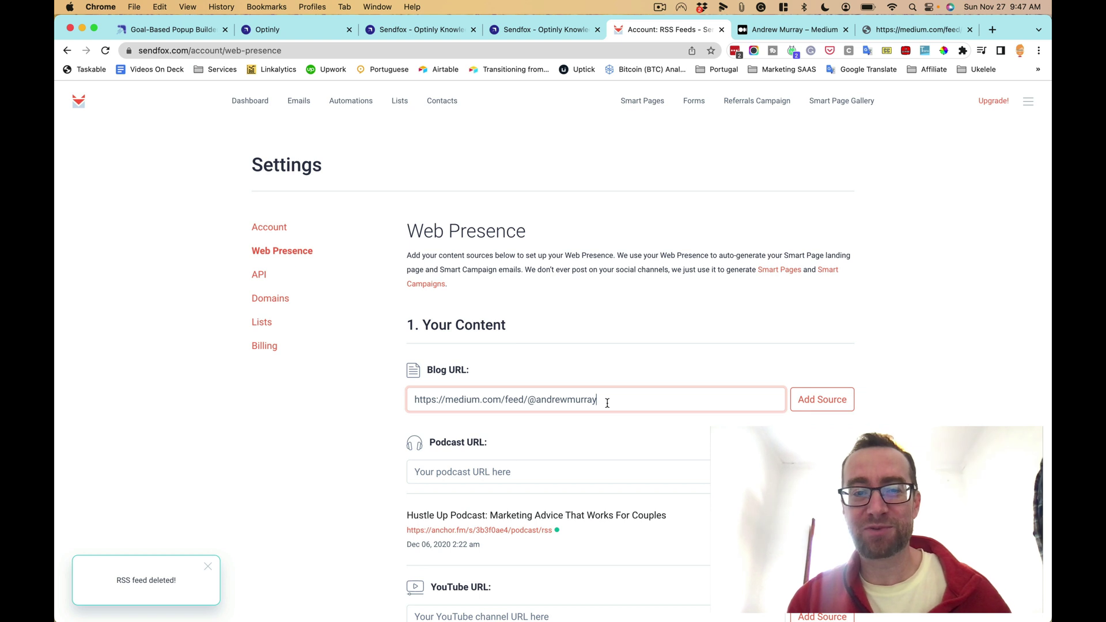
click(823, 404)
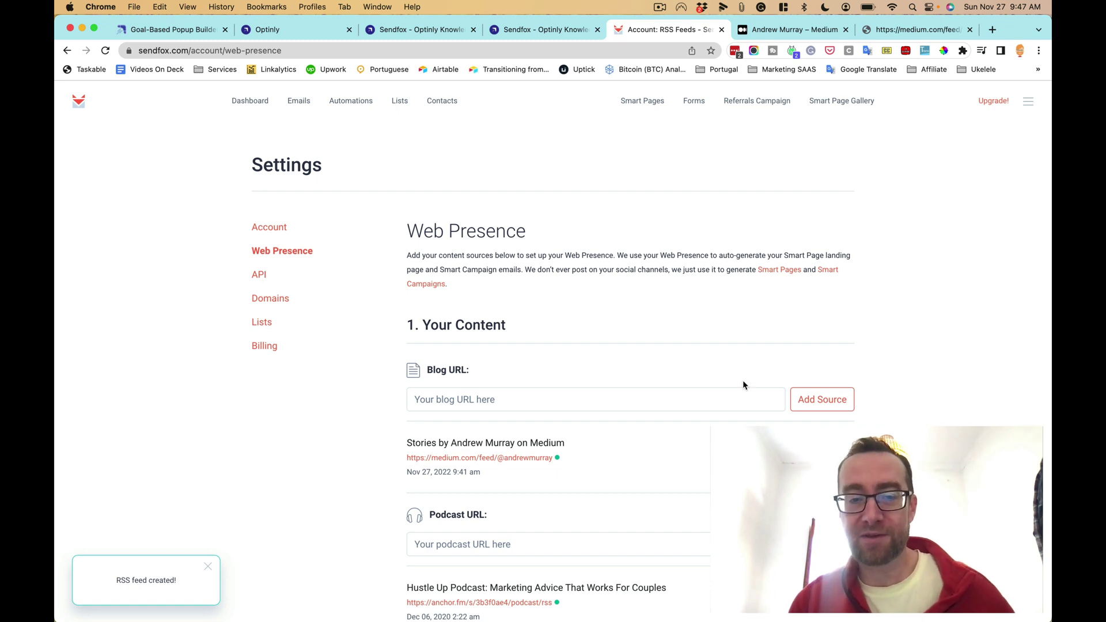
scroll(742, 381, down, 5)
scroll(743, 381, down, 1)
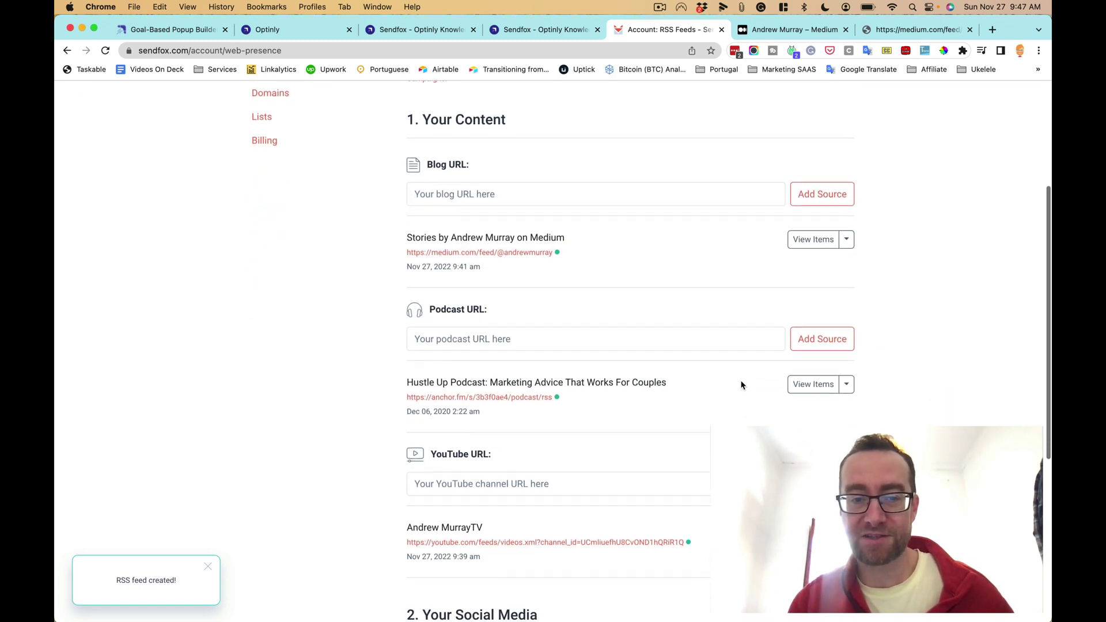
scroll(649, 427, down, 2)
scroll(649, 429, up, 7)
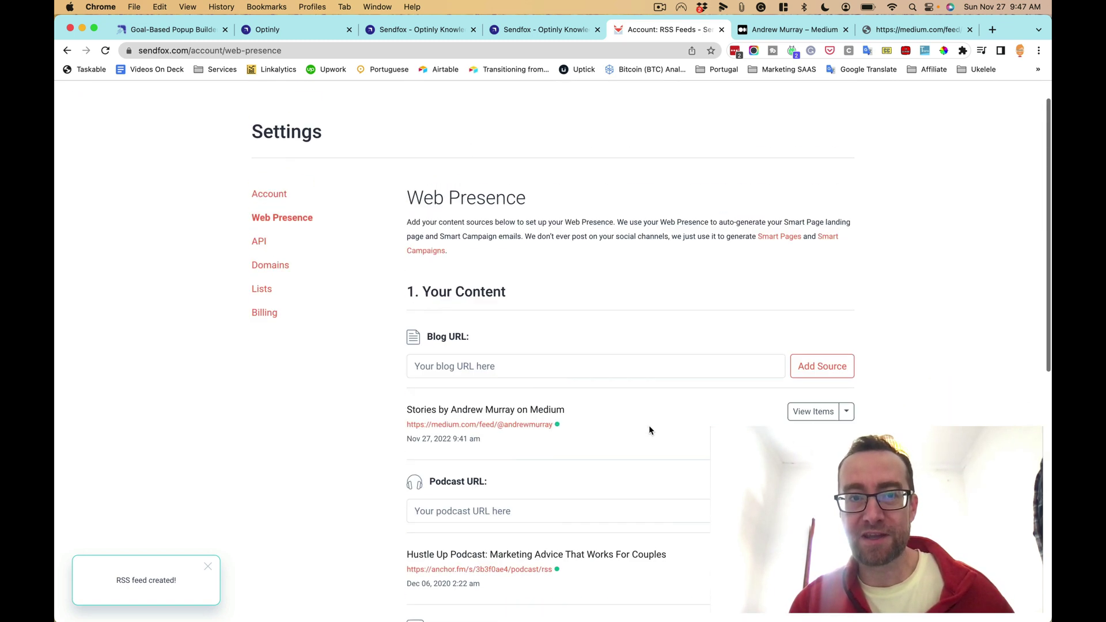
scroll(648, 430, up, 1)
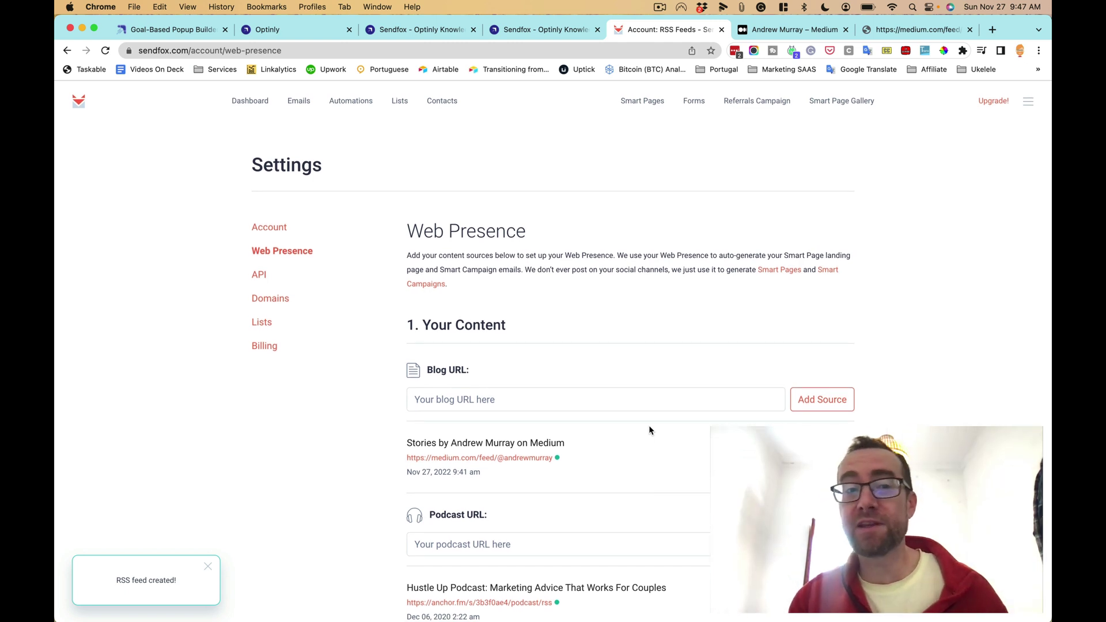